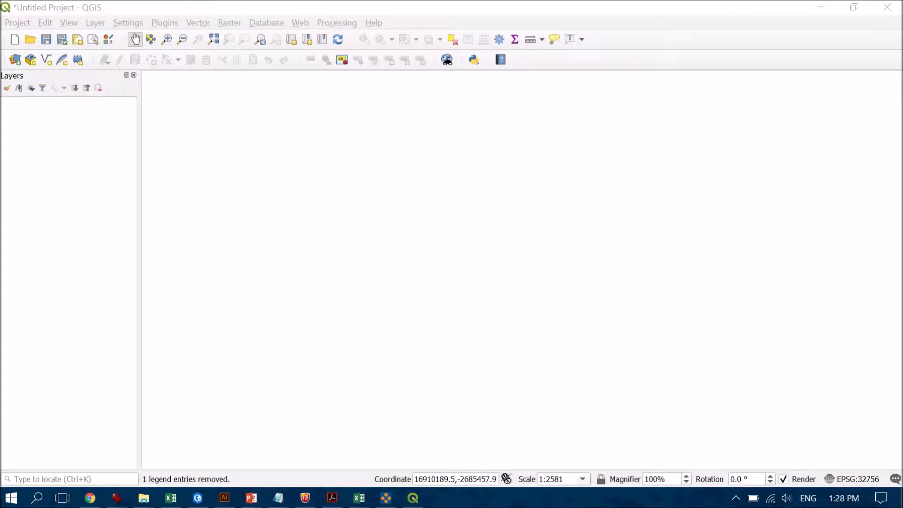
Restore the Layers panel from View > Panels
{"action": "left_click", "coordinate": [134, 75]}
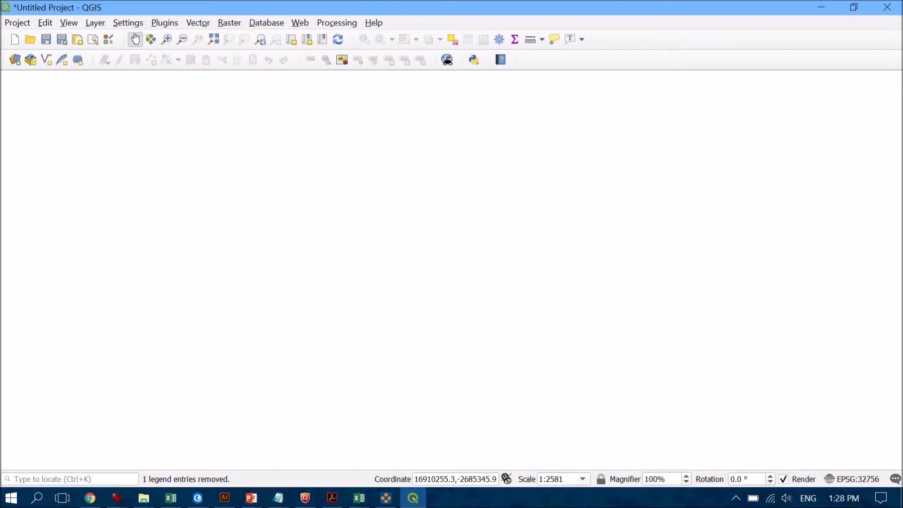
{"action": "left_click", "coordinate": [69, 23]}
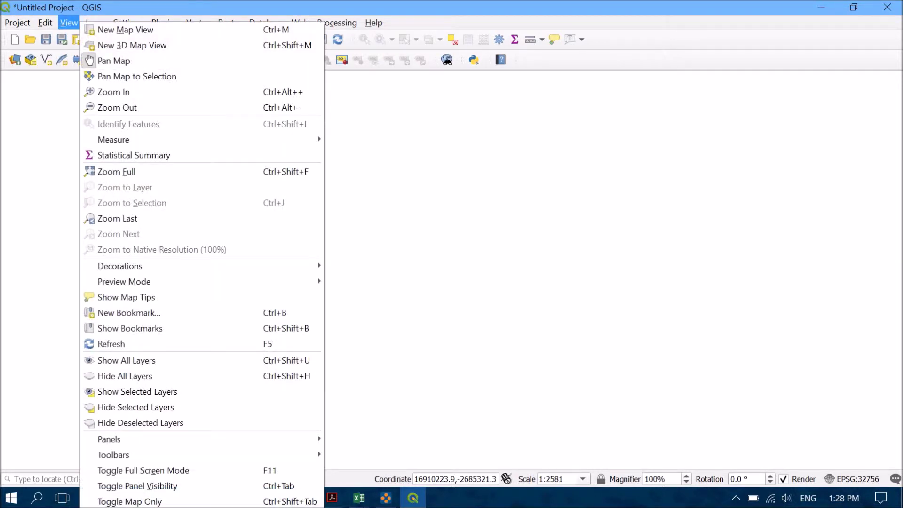
{"action": "mouse_move", "coordinate": [141, 438]}
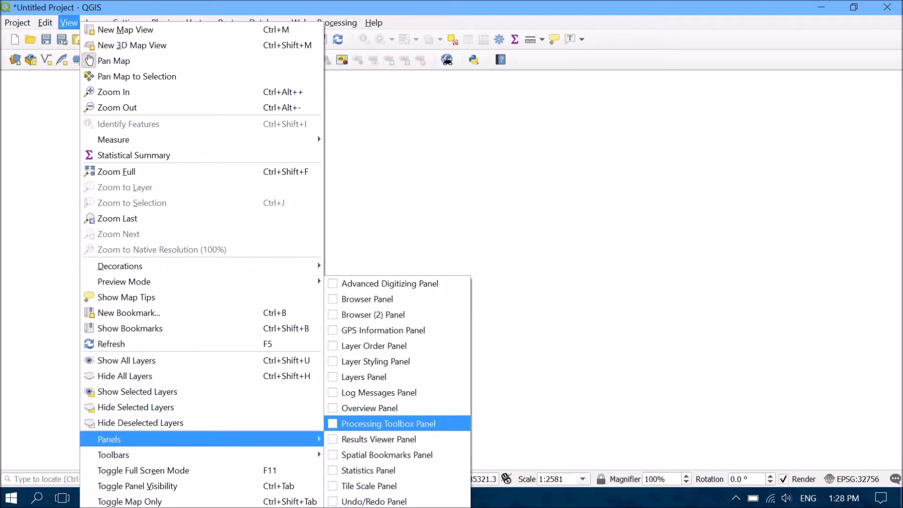
{"action": "left_click", "coordinate": [366, 377]}
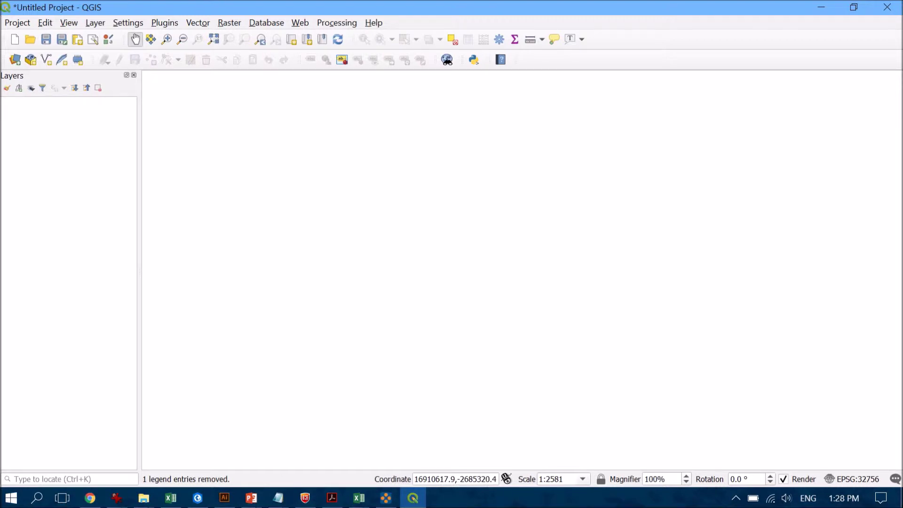
Turn on the Manage Layers toolbar and start adding a raster layer
{"action": "right_click", "coordinate": [587, 60]}
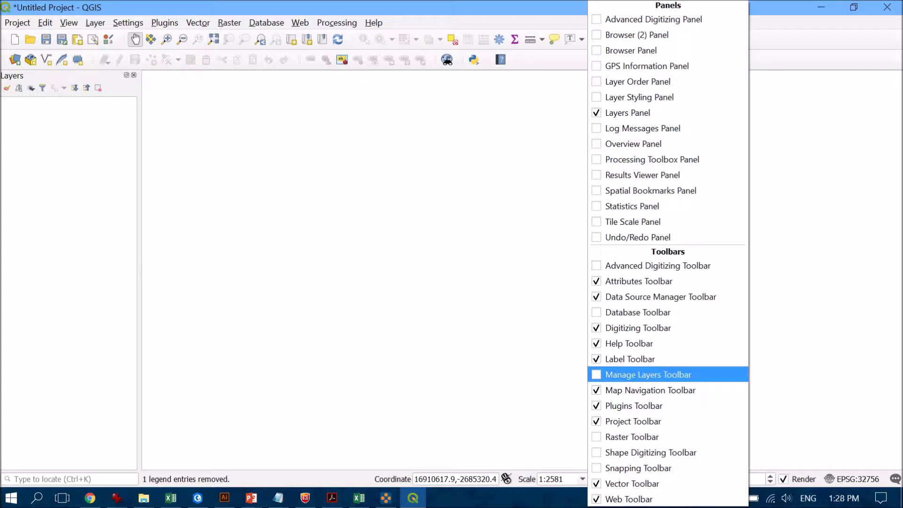
{"action": "left_click", "coordinate": [648, 374]}
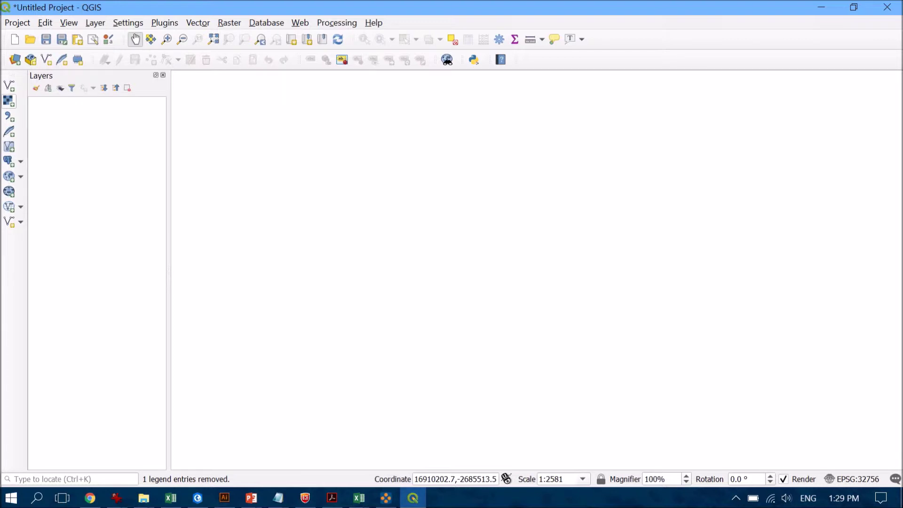
{"action": "left_click", "coordinate": [9, 101]}
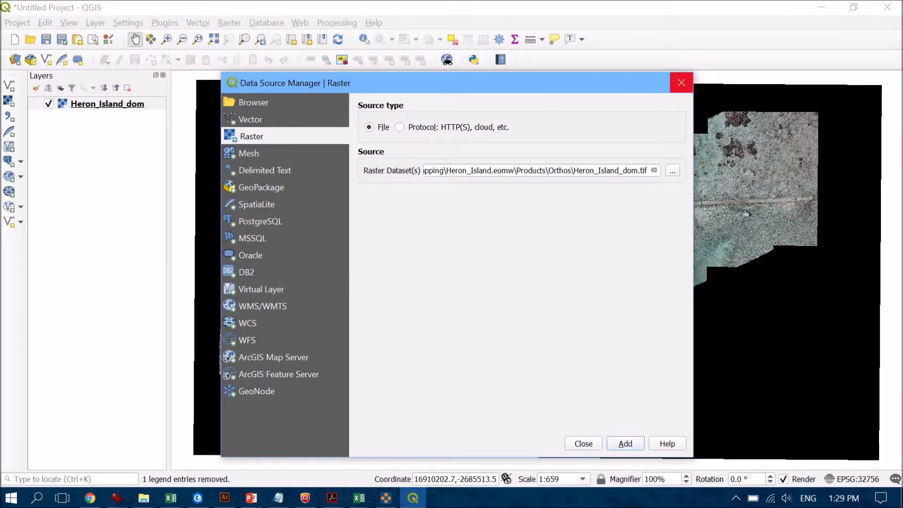
Close the Data Source Manager once Heron_Island_dom.tif is on the map
{"action": "left_click", "coordinate": [681, 83]}
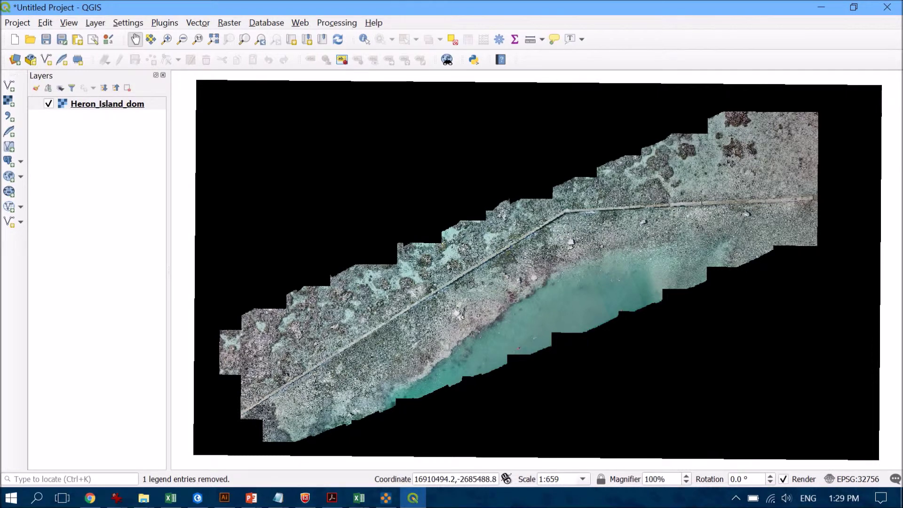
Set 0 as Heron_Island_dom's additional no-data value in Transparency and apply it
{"action": "right_click", "coordinate": [122, 104]}
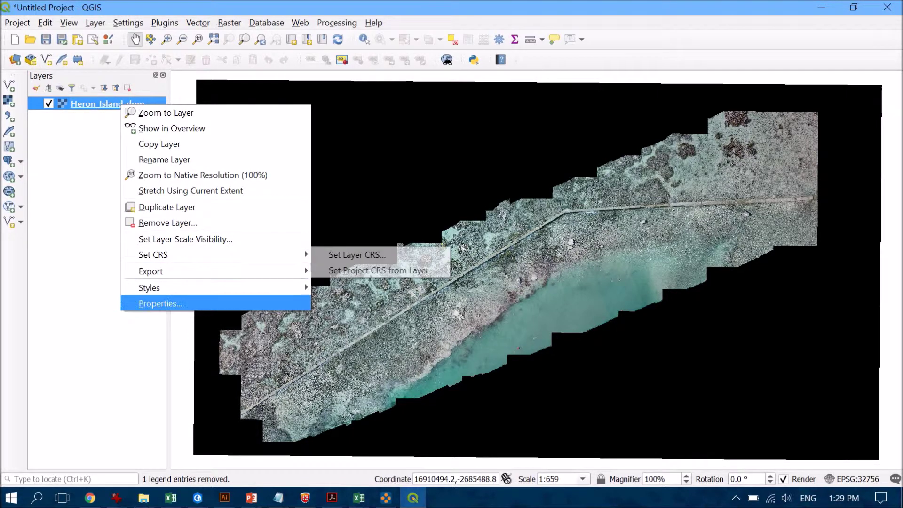
{"action": "left_click", "coordinate": [160, 304]}
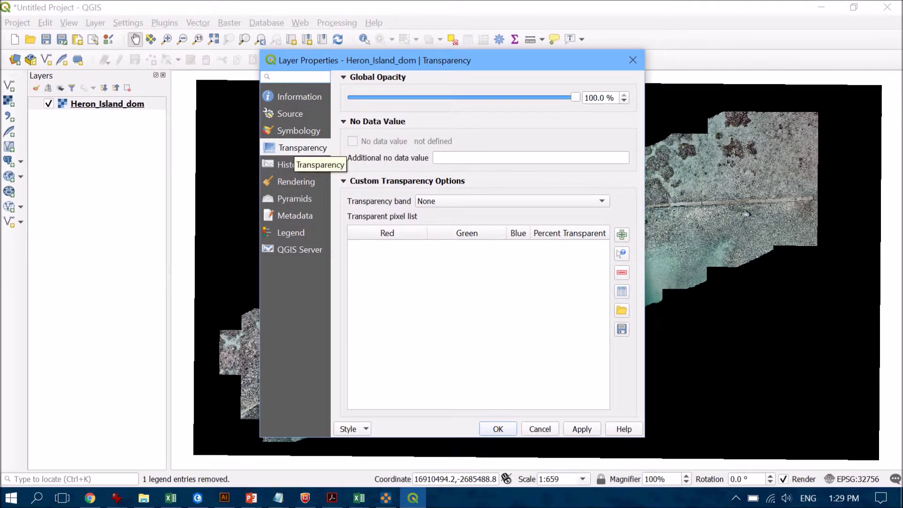
{"action": "left_click", "coordinate": [470, 157]}
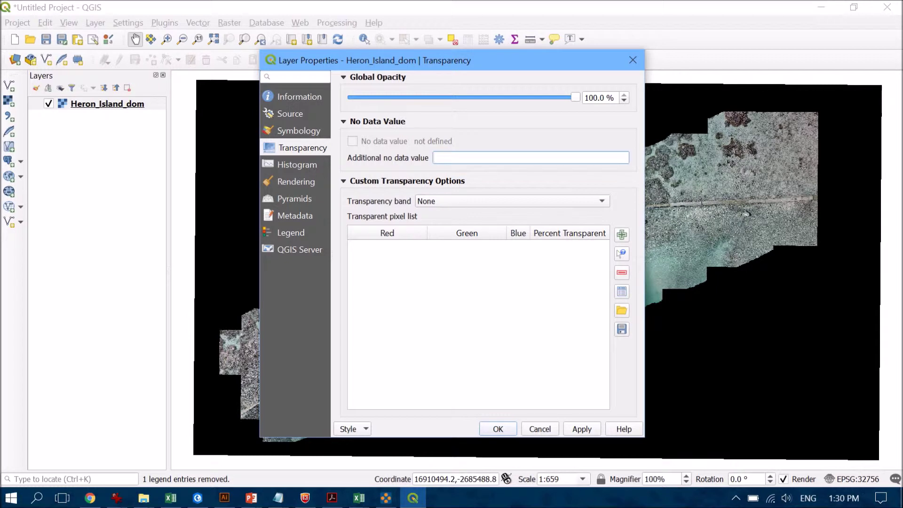
{"action": "type", "text": "0"}
{"action": "left_click", "coordinate": [581, 429]}
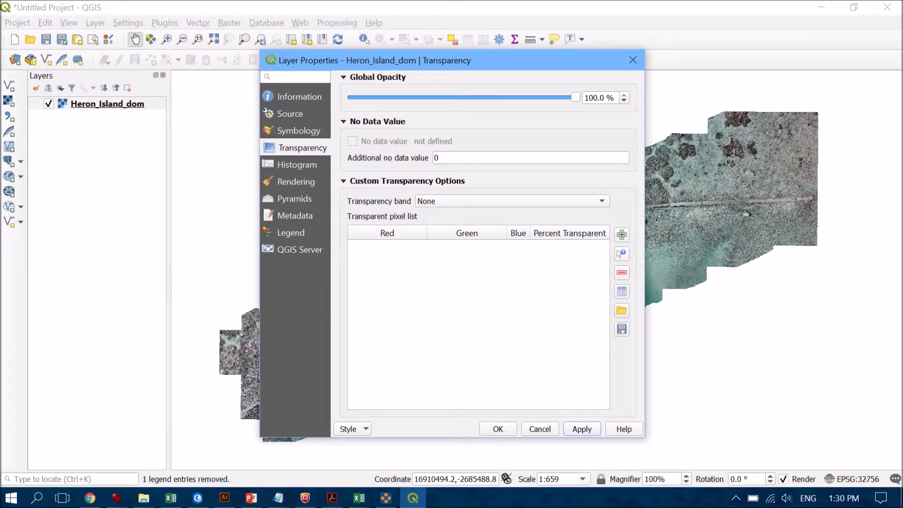
{"action": "left_click", "coordinate": [299, 130]}
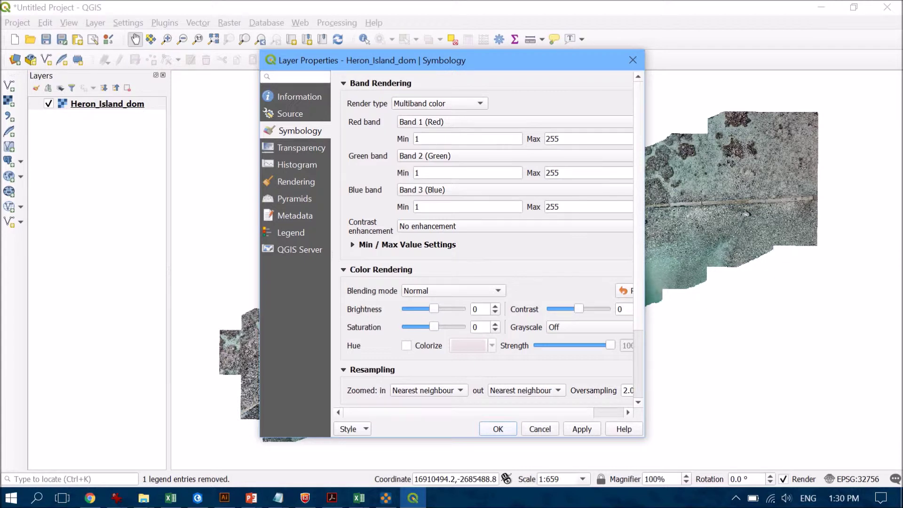
{"action": "key", "text": "Return"}
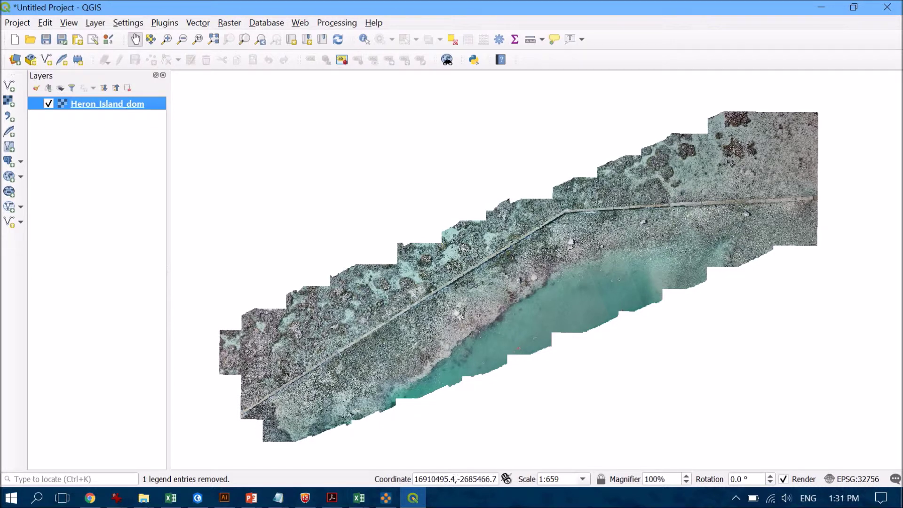
Open the Plugin Manager from the Plugins menu, then close it
{"action": "key", "text": "alt+p"}
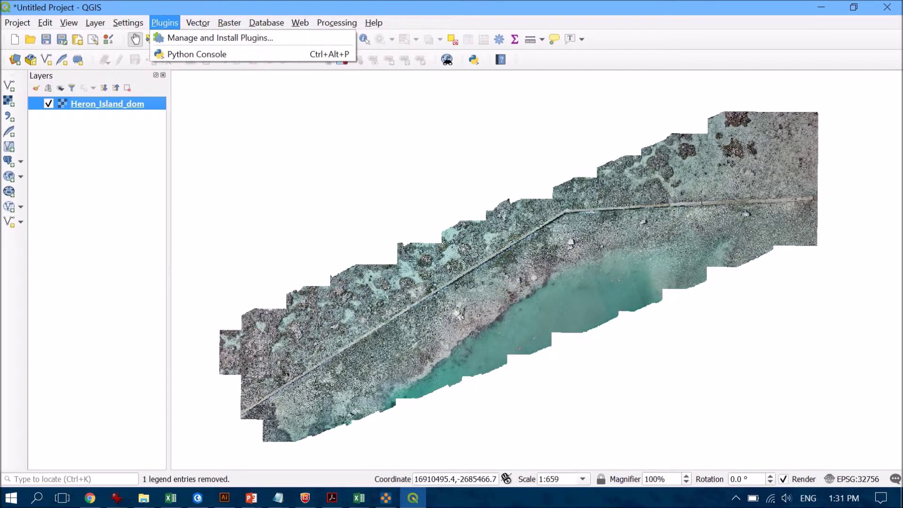
{"action": "key", "text": "Down"}
{"action": "key", "text": "Return"}
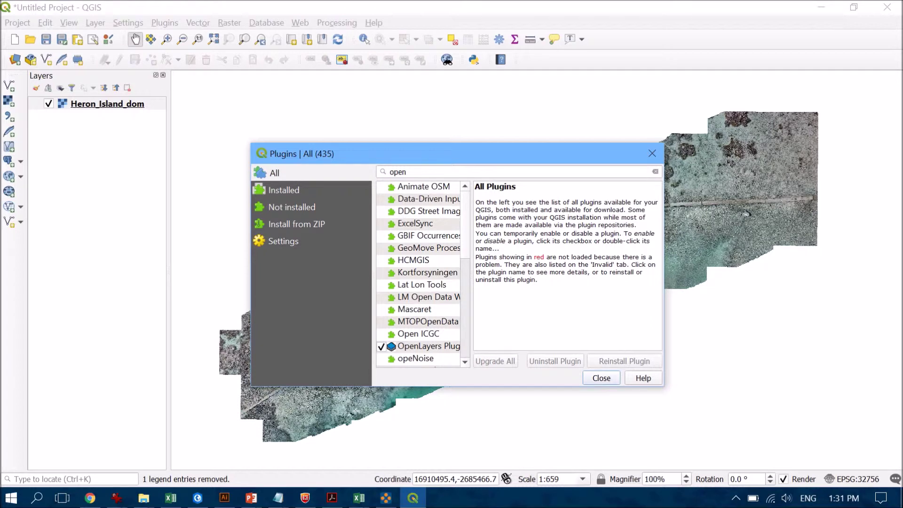
{"action": "left_click", "coordinate": [602, 378]}
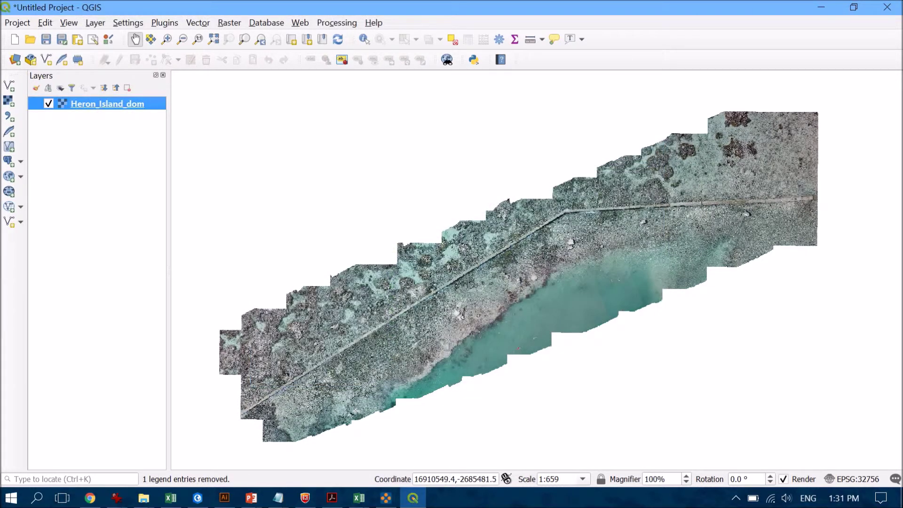
Add the OpenStreetMap base layer via Web > OpenLayers plugin > OpenStreetMap
{"action": "key", "text": "alt+w"}
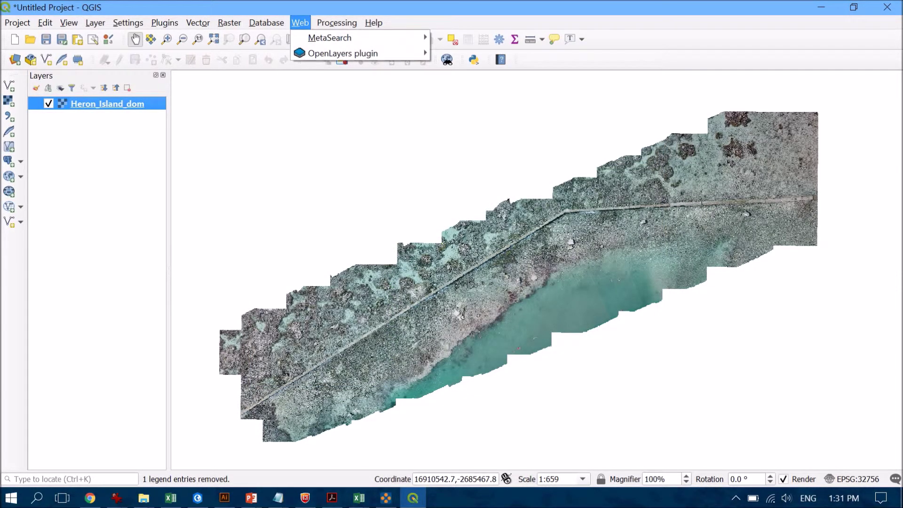
{"action": "key", "text": "Down"}
{"action": "key", "text": "Down"}
{"action": "key", "text": "Right"}
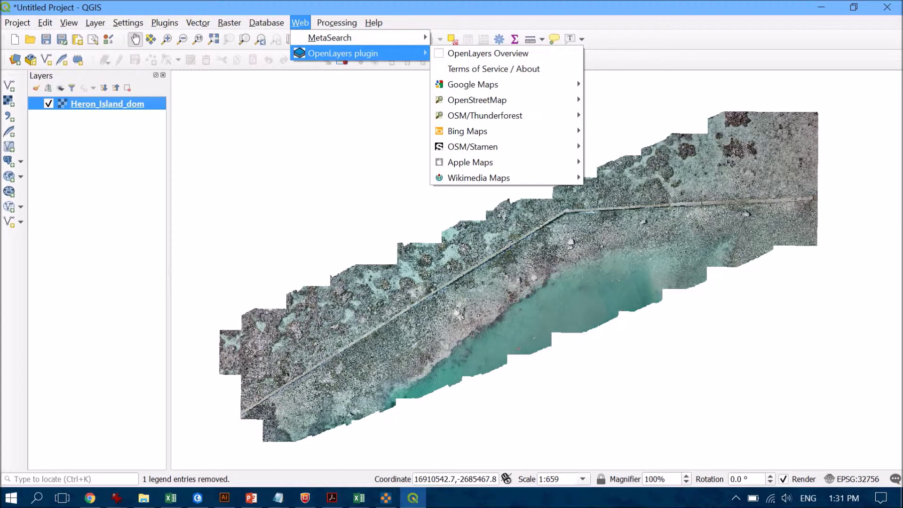
{"action": "mouse_move", "coordinate": [476, 100]}
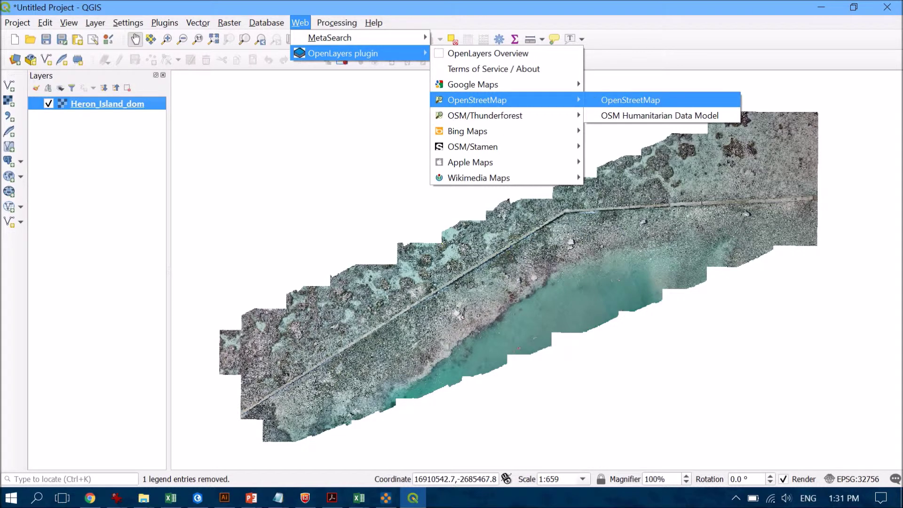
{"action": "left_click", "coordinate": [631, 100]}
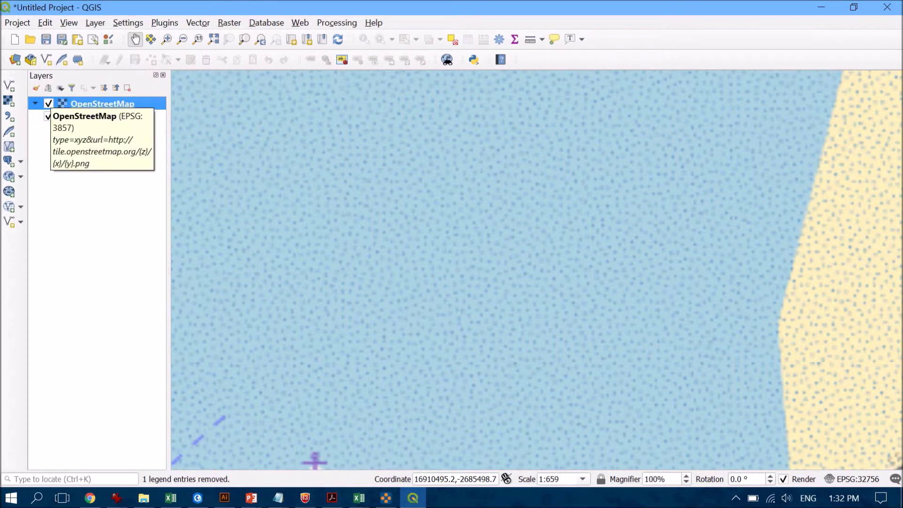
Toggle OpenStreetMap off and on, then drag Heron_Island_dom above it
{"action": "left_click", "coordinate": [48, 103]}
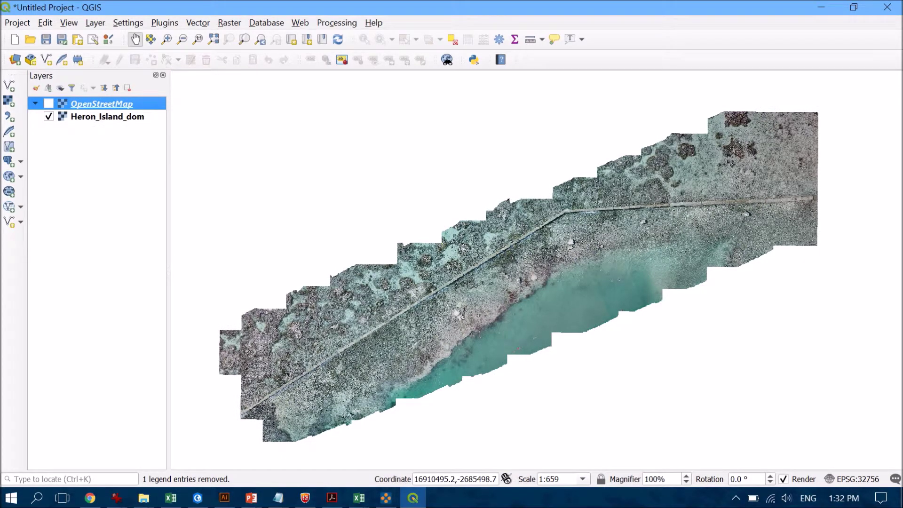
{"action": "left_click", "coordinate": [48, 104]}
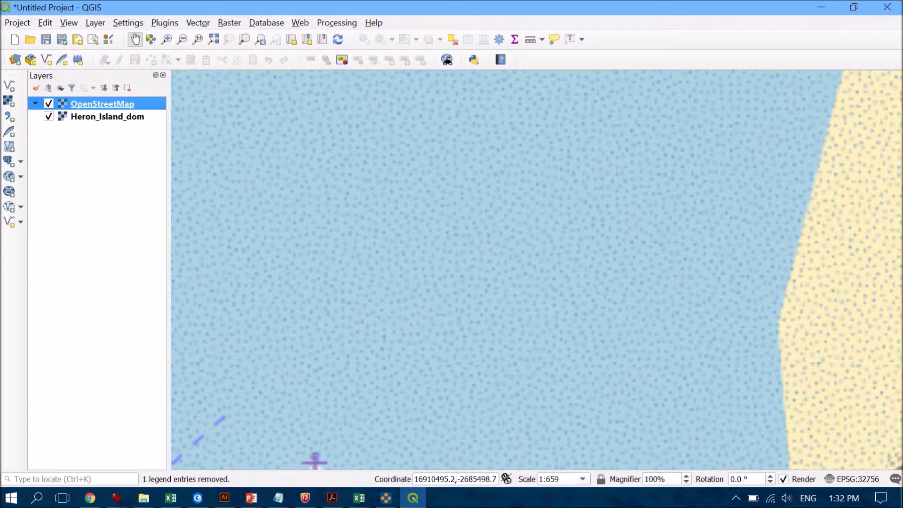
{"action": "left_click_drag", "start_coordinate": [107, 117], "coordinate": [108, 100]}
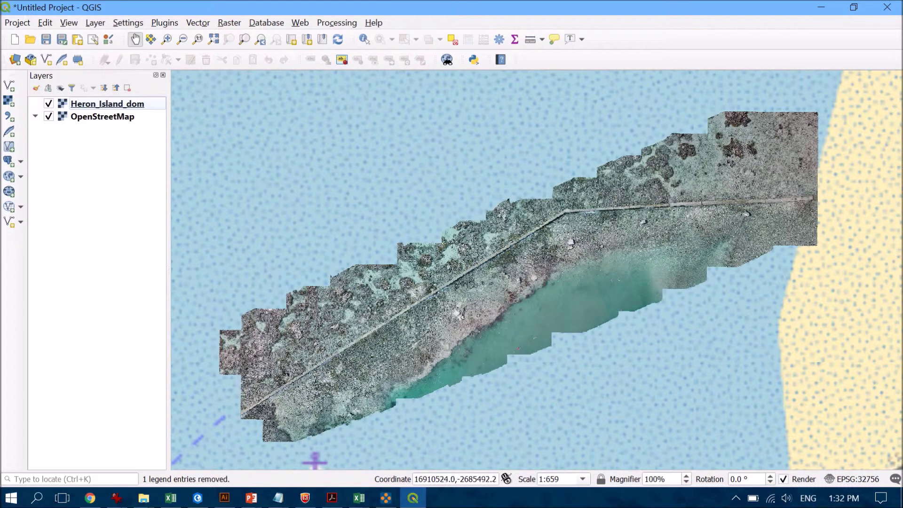
Pan the map, then rectangle-zoom into and back out of the orthophoto's centre
{"action": "left_click_drag", "start_coordinate": [470, 236], "coordinate": [425, 264]}
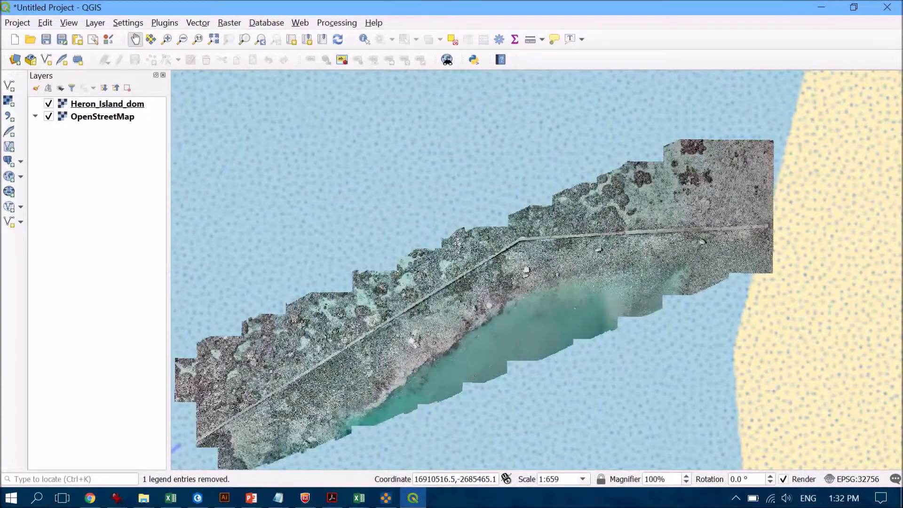
{"action": "key", "text": "ctrl+alt+plus"}
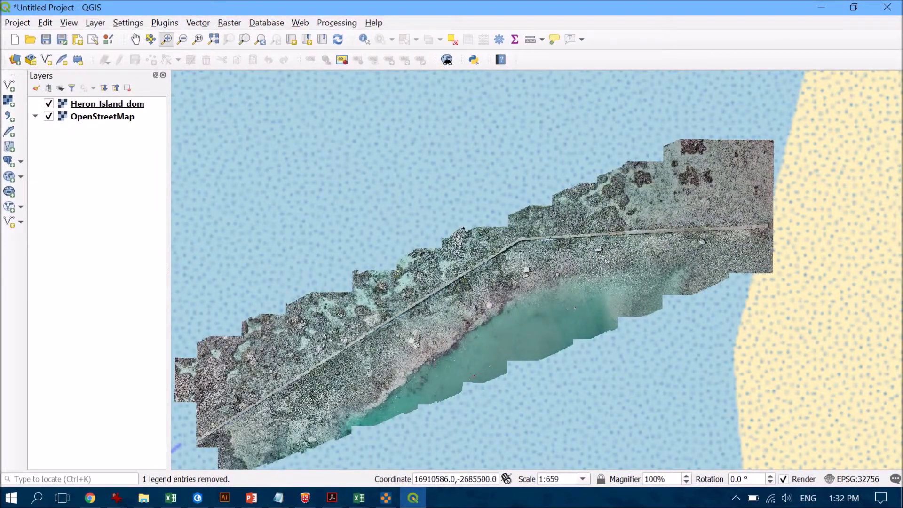
{"action": "left_click_drag", "start_coordinate": [502, 234], "coordinate": [589, 293]}
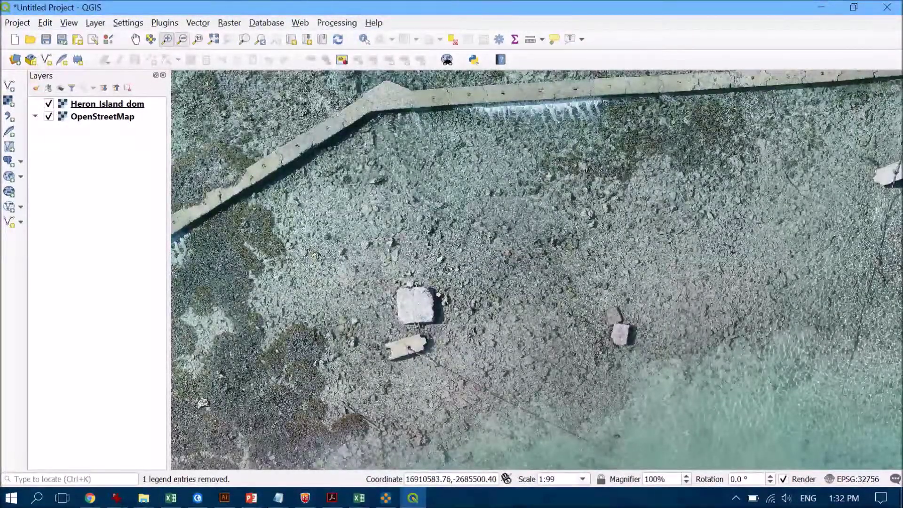
{"action": "left_click", "coordinate": [182, 38]}
{"action": "left_click_drag", "start_coordinate": [431, 238], "coordinate": [687, 374]}
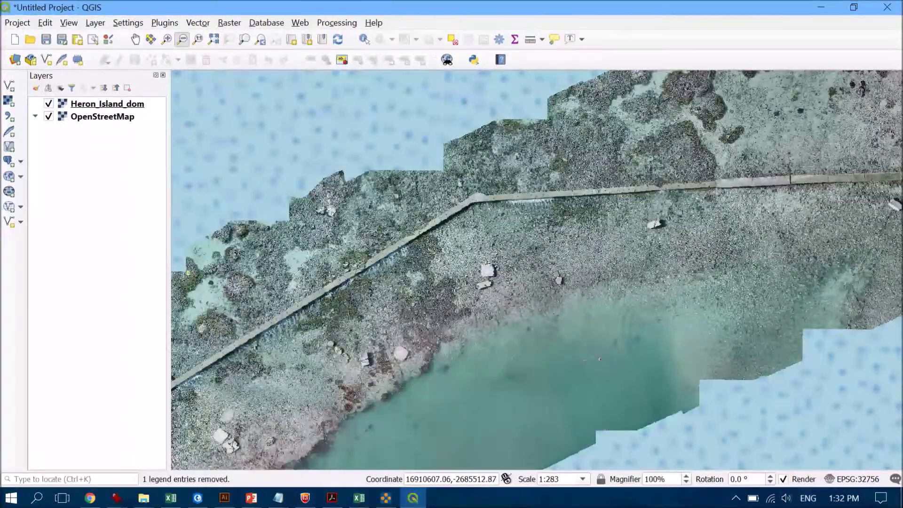
Wheel-zoom to about 1:65 to inspect the reef and shoreline detail
{"action": "scroll", "coordinate": [628, 357], "scroll_direction": "up", "scroll_amount": 2}
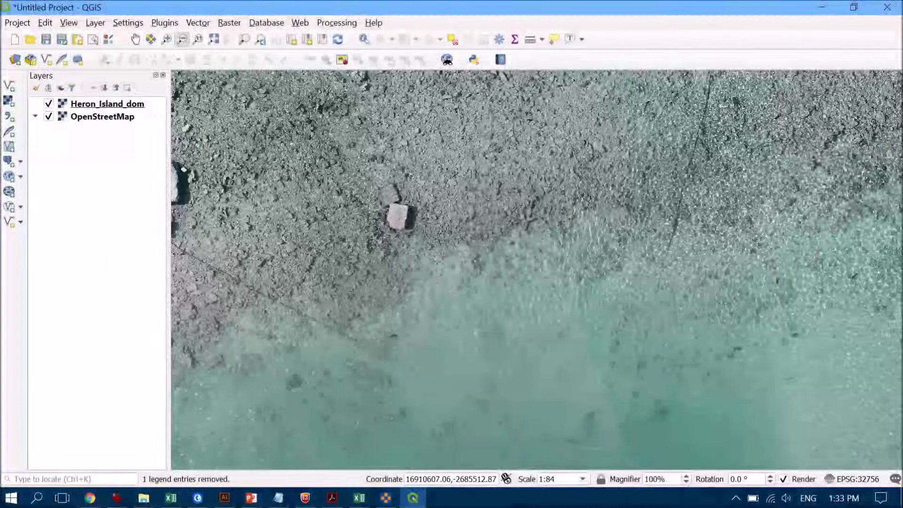
{"action": "scroll", "coordinate": [624, 306], "scroll_direction": "down", "scroll_amount": 1}
{"action": "scroll", "coordinate": [626, 308], "scroll_direction": "down", "scroll_amount": 2}
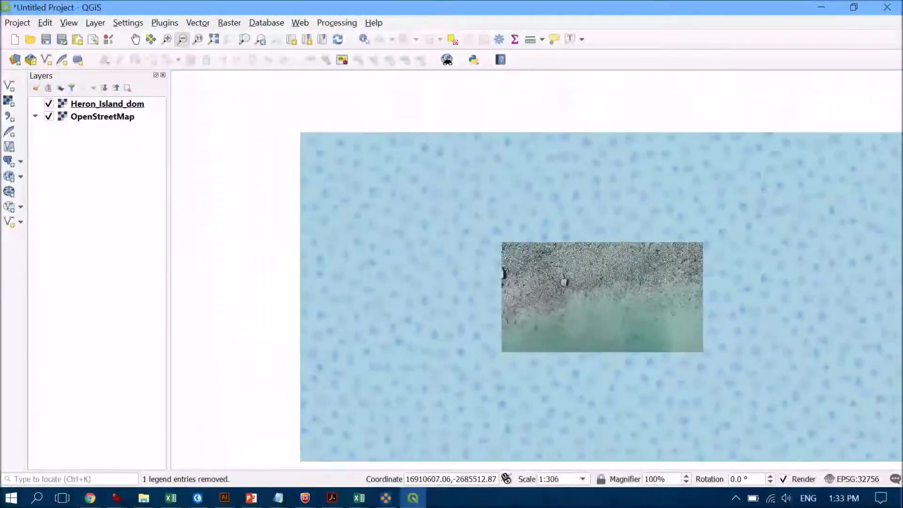
{"action": "scroll", "coordinate": [626, 309], "scroll_direction": "down", "scroll_amount": 1}
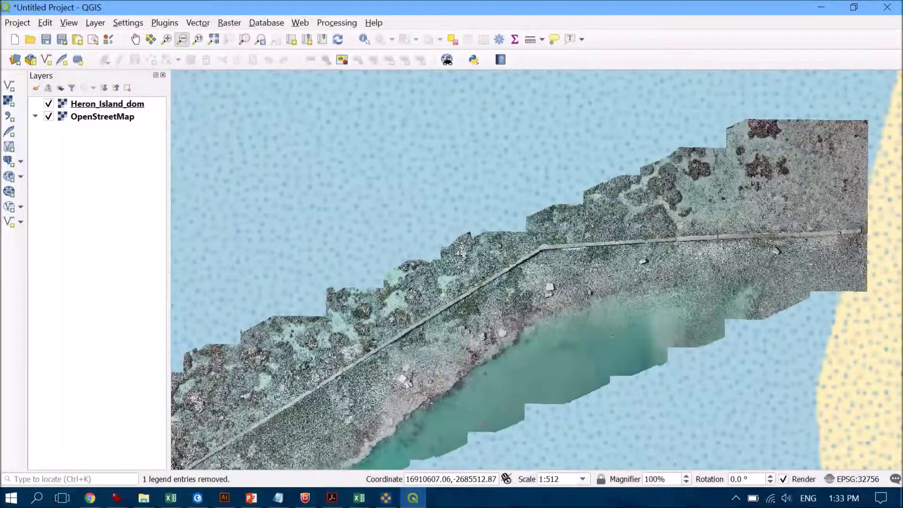
{"action": "scroll", "coordinate": [634, 305], "scroll_direction": "up", "scroll_amount": 3}
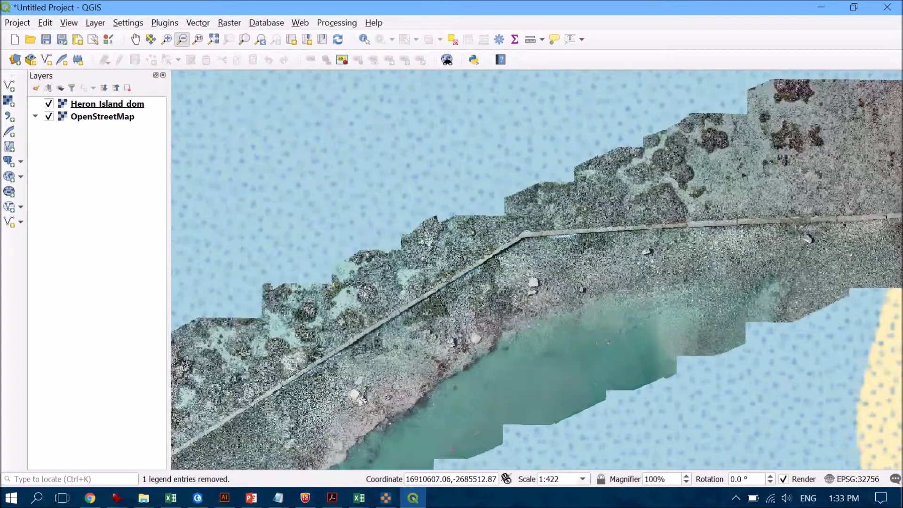
{"action": "scroll", "coordinate": [614, 298], "scroll_direction": "up", "scroll_amount": 1}
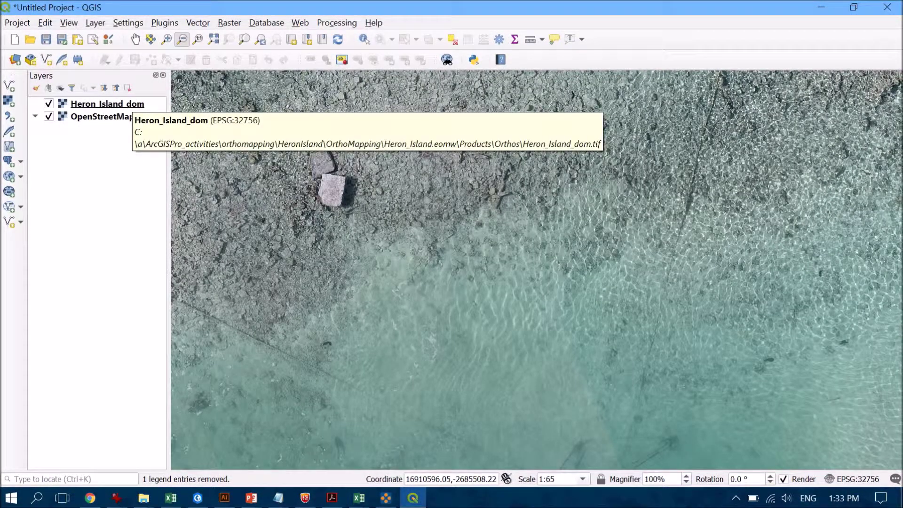
{"action": "right_click", "coordinate": [131, 104]}
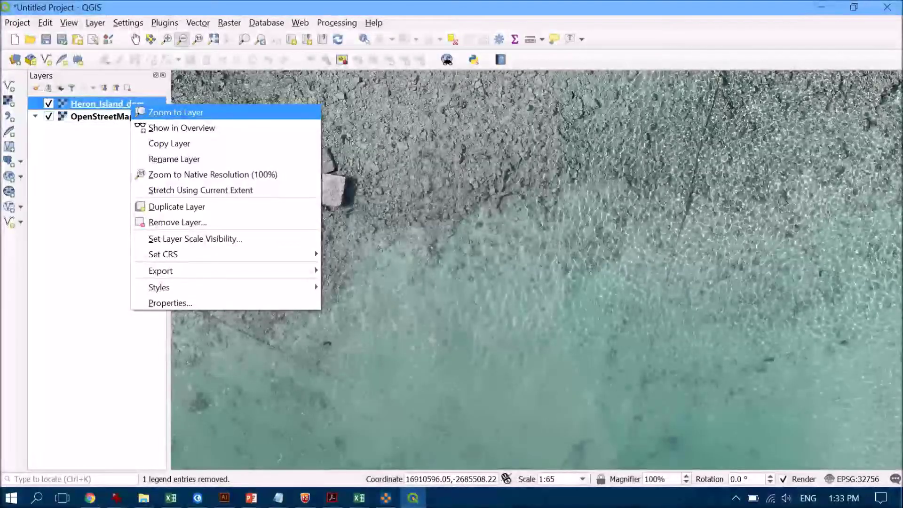
Zoom to the full extent of the Heron_Island_dom layer
{"action": "left_click", "coordinate": [174, 112]}
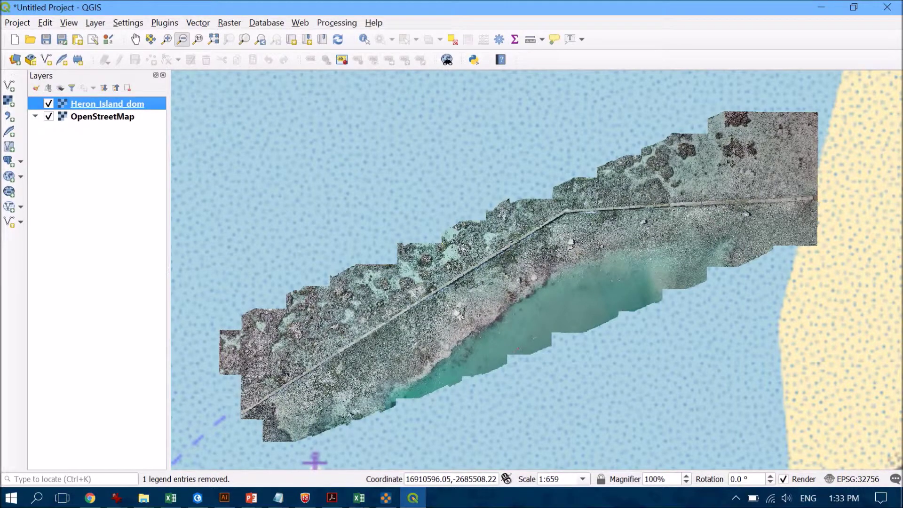